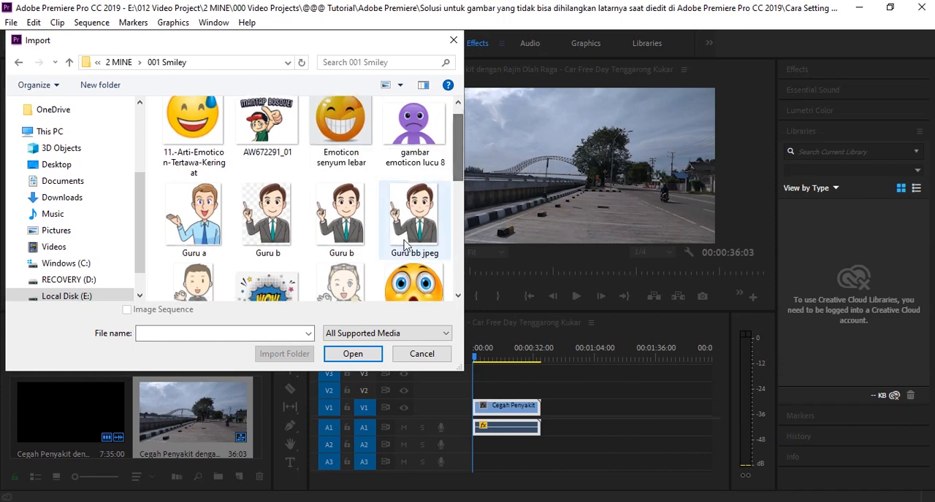
- Import the checkered-background image Guru b from the 001 Smiley folder into the project
click(273, 227)
scroll(451, 181, up, 1)
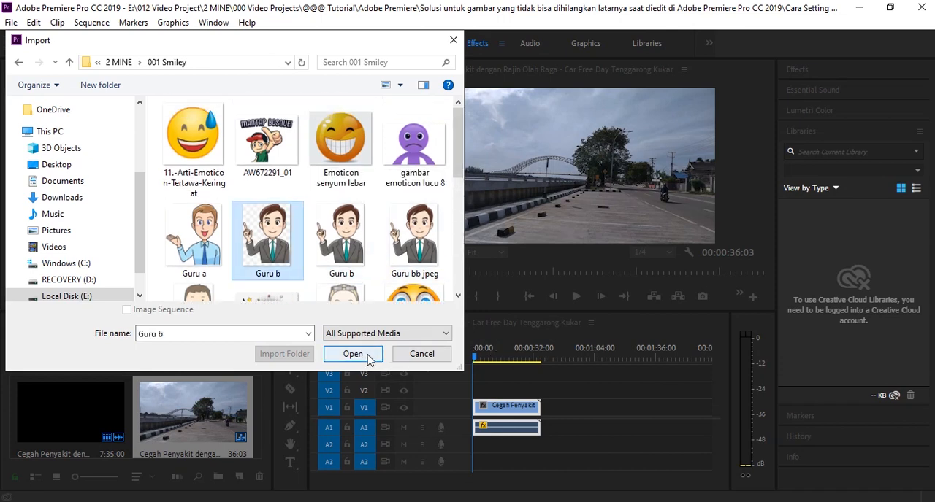
click(353, 354)
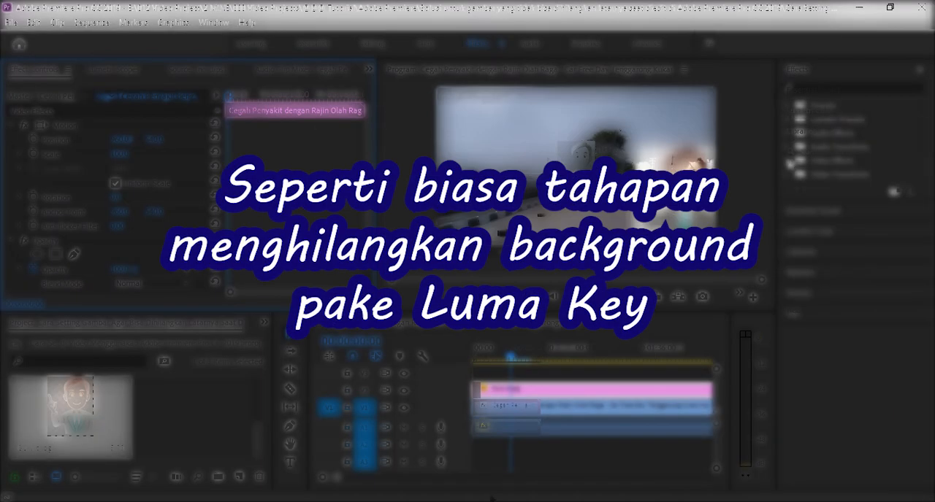
- Apply the Luma Key video effect from the Keying group to the Guru b.jpg clip on V2
click(791, 160)
click(801, 285)
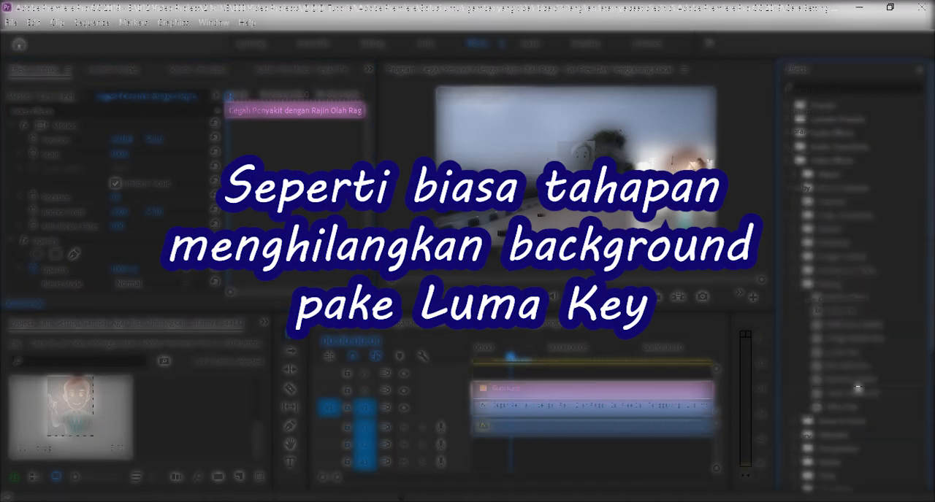
click(841, 355)
drag(844, 356, 513, 393)
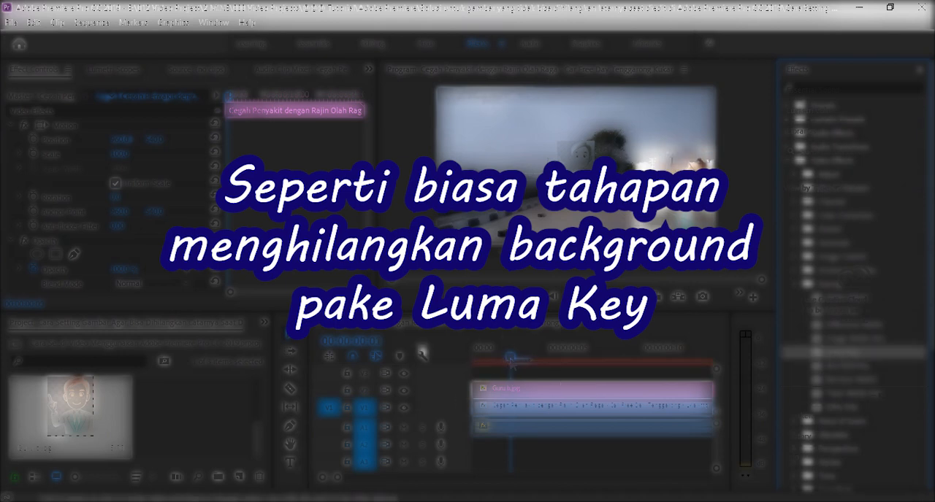
- Set the Luma Key on the Guru b.jpg clip to 0% Threshold and 4.5% Cutoff
drag(369, 160, 376, 273)
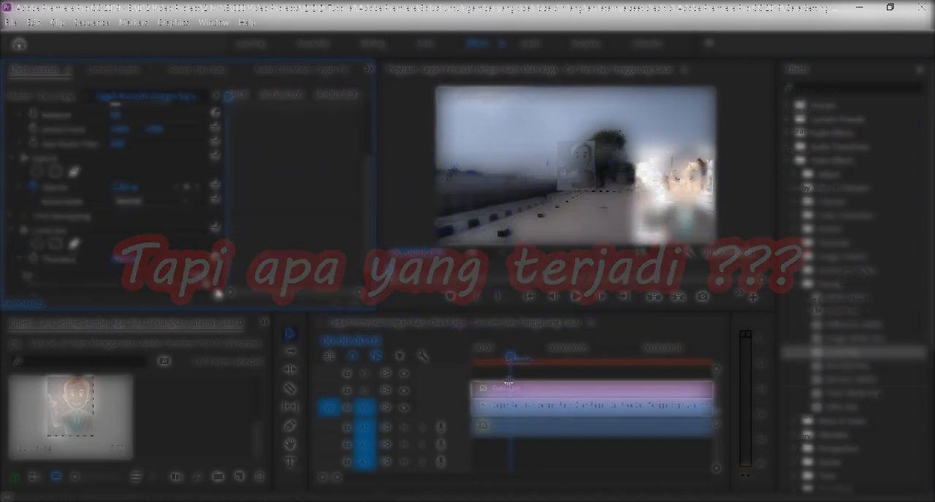
drag(369, 208, 371, 248)
click(20, 272)
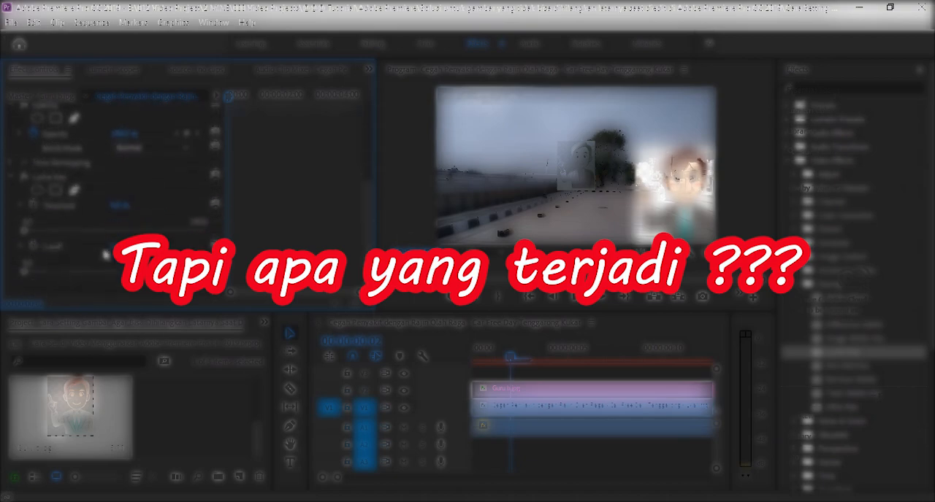
drag(119, 245, 125, 246)
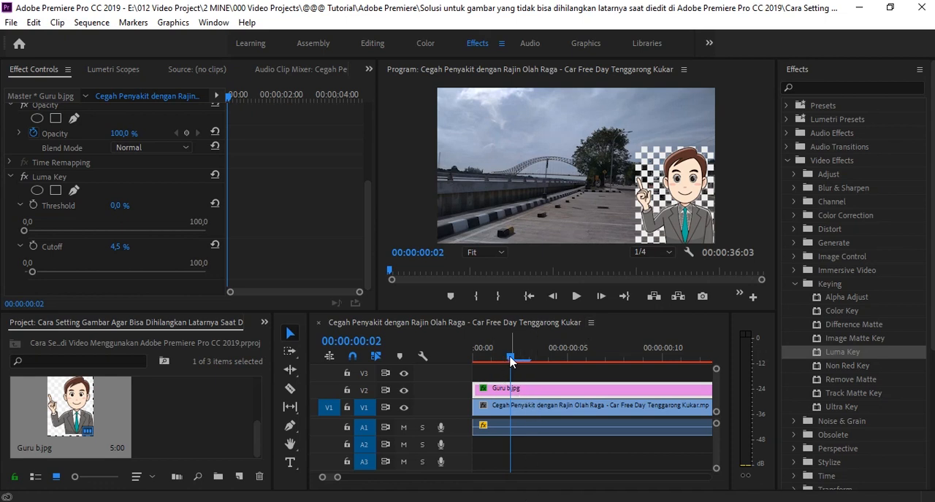
mouse_move(510, 362)
mouse_down()
mouse_move(547, 363)
mouse_move(492, 363)
mouse_move(513, 364)
mouse_up()
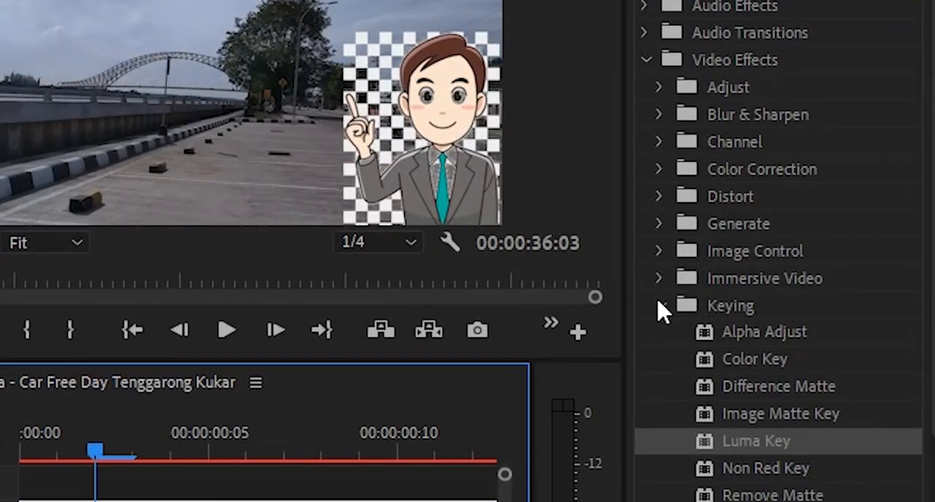
- Apply a second Luma Key effect from the Keying group of Video Effects to the Guru b.jpg clip
click(665, 304)
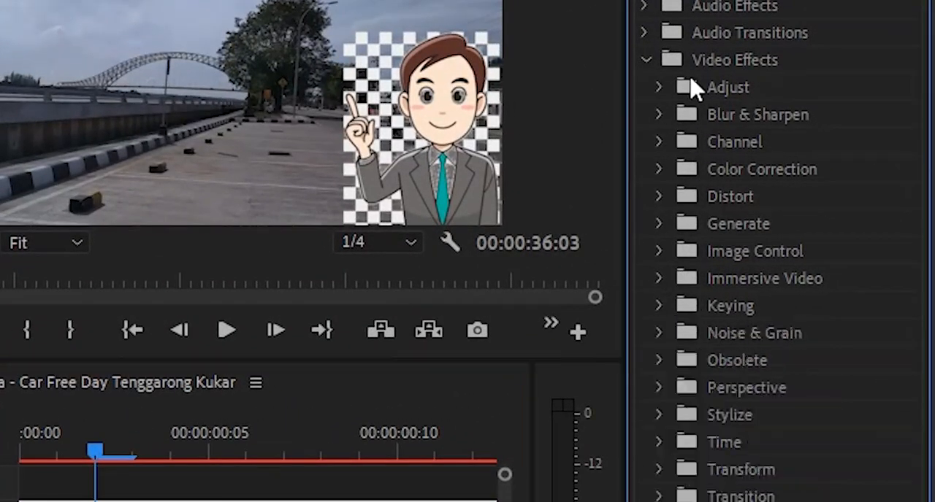
click(653, 66)
click(644, 64)
click(662, 308)
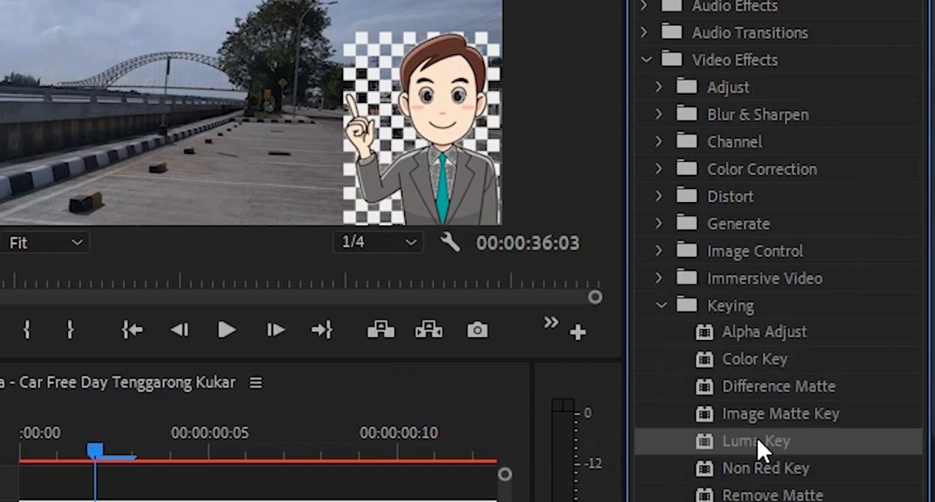
drag(758, 441, 239, 501)
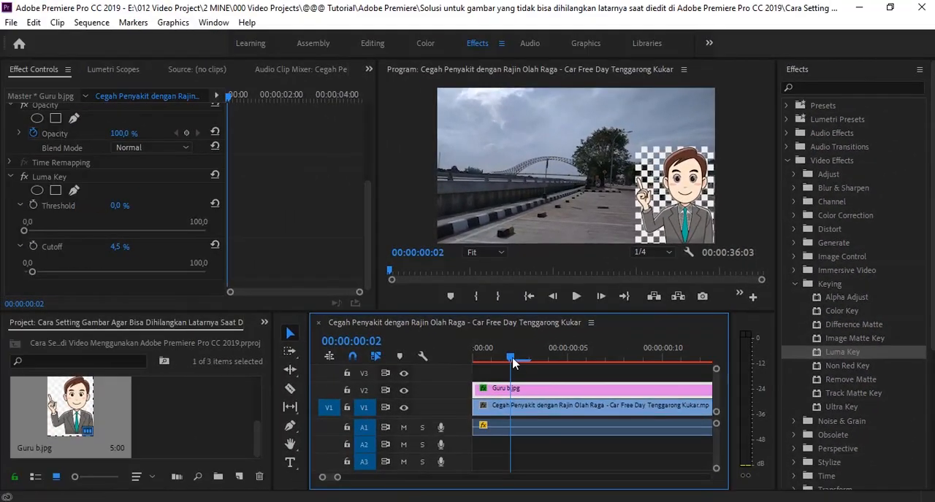
drag(206, 428, 238, 427)
drag(842, 352, 239, 202)
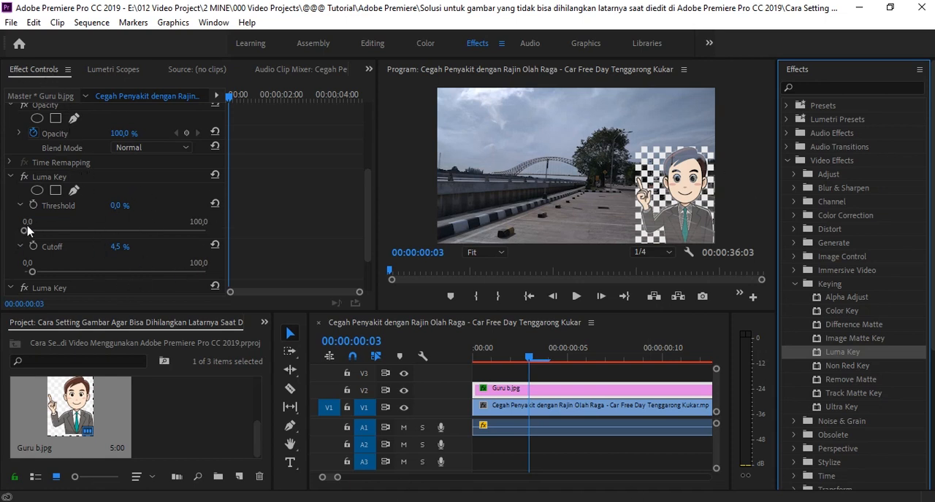
- Set the first Luma Key's Threshold to 0% and its Cutoff to 1% after trying a Threshold of 100%
drag(24, 232, 230, 241)
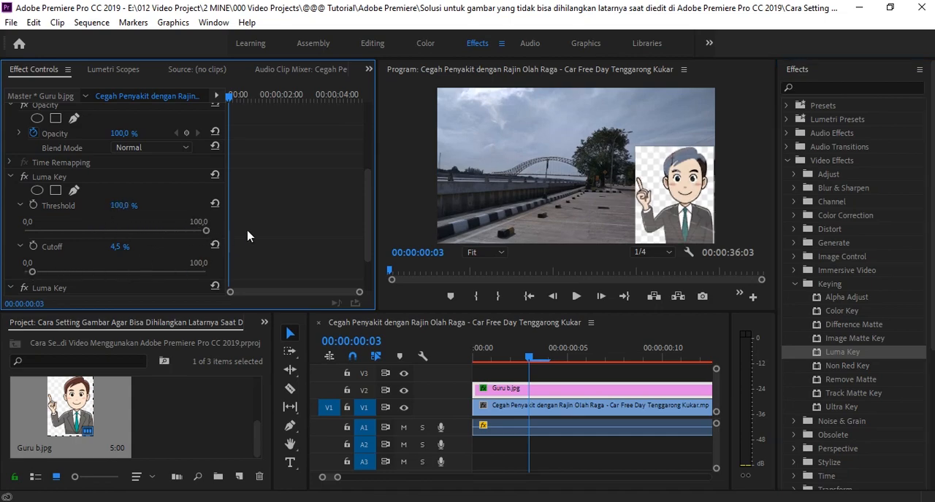
drag(32, 271, 22, 270)
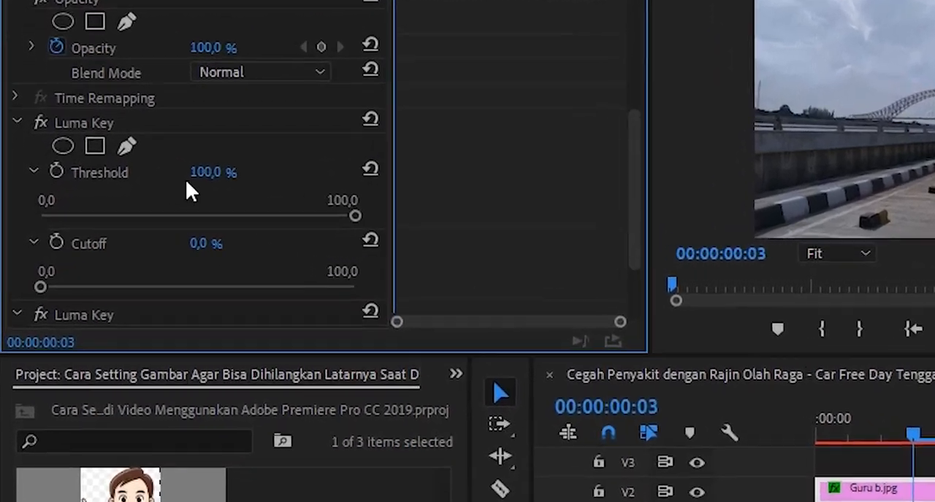
drag(355, 216, 34, 222)
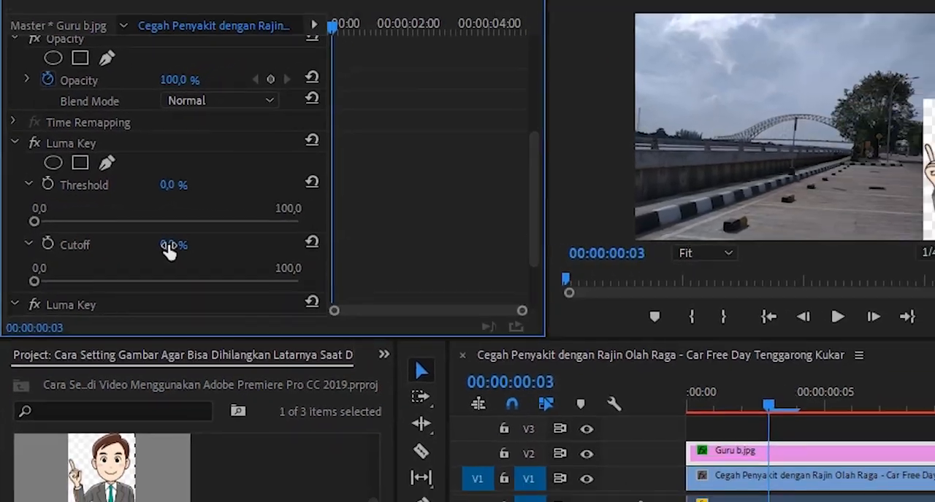
click(223, 249)
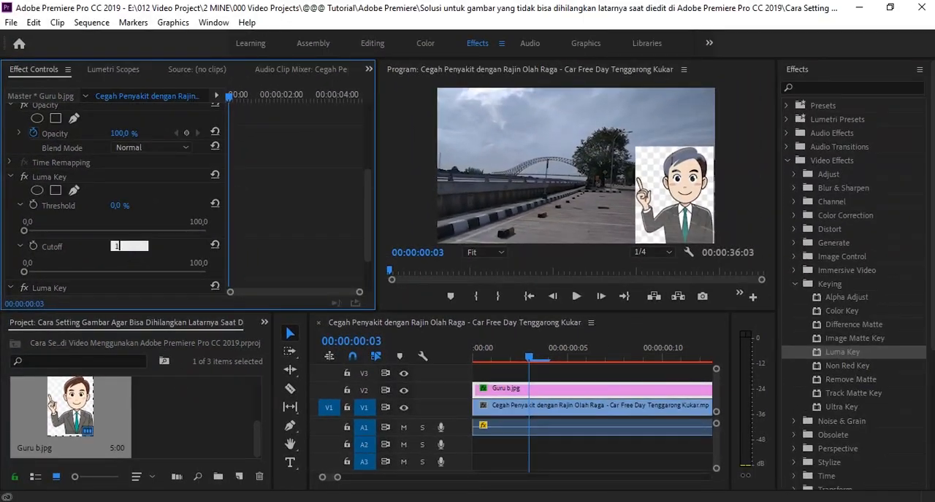
text(1)
key(Return)
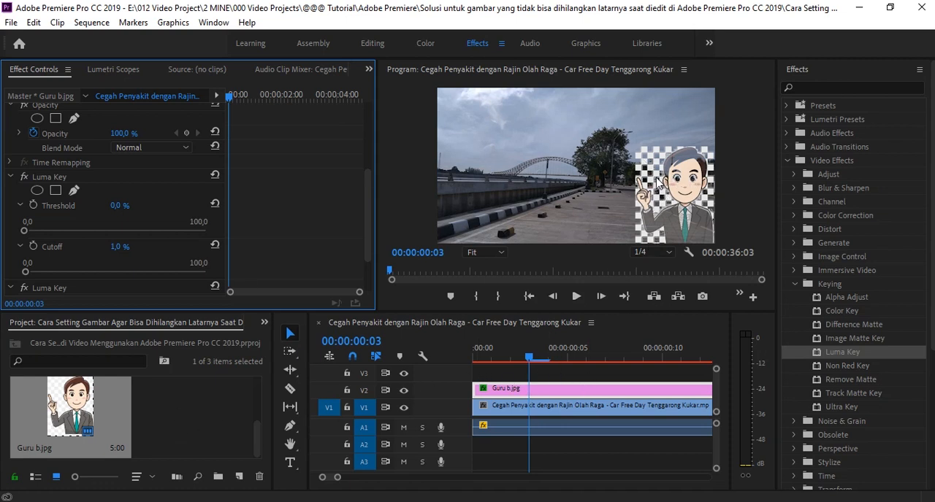
mouse_move(529, 359)
mouse_down()
mouse_move(550, 361)
mouse_move(527, 363)
mouse_up()
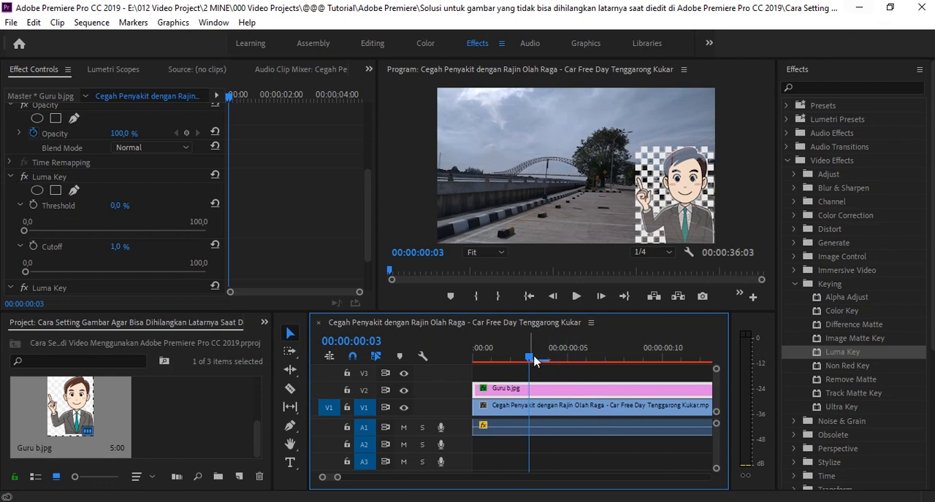
drag(533, 357, 531, 355)
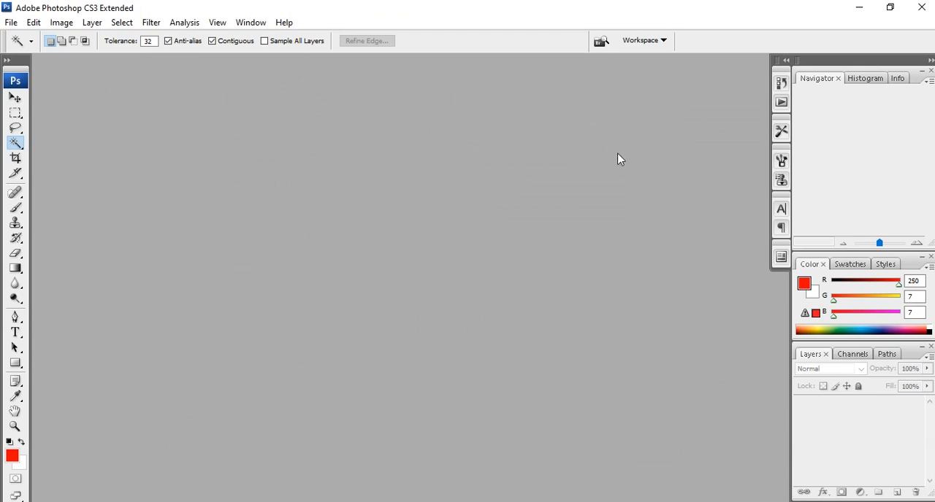
- Leave Premiere Pro and open the checkered Guru b image from the 001 Smiley folder in Adobe Photoshop CS3
click(858, 10)
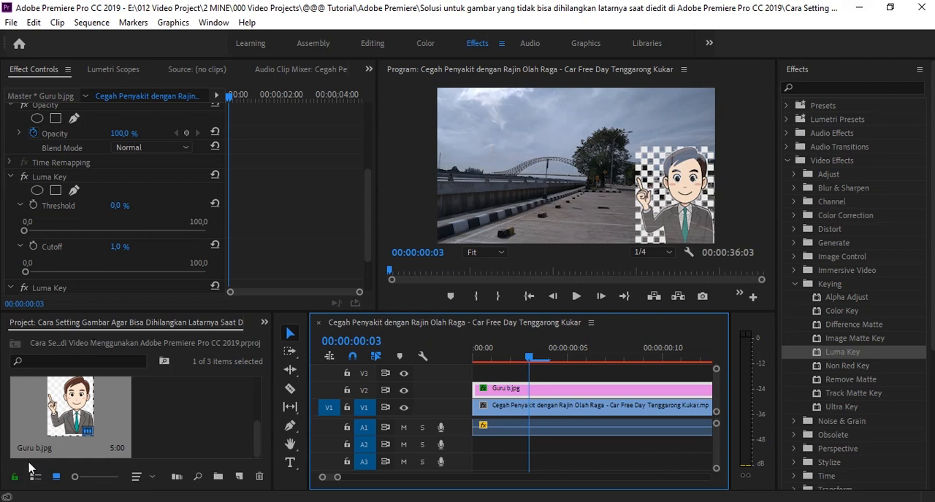
click(862, 8)
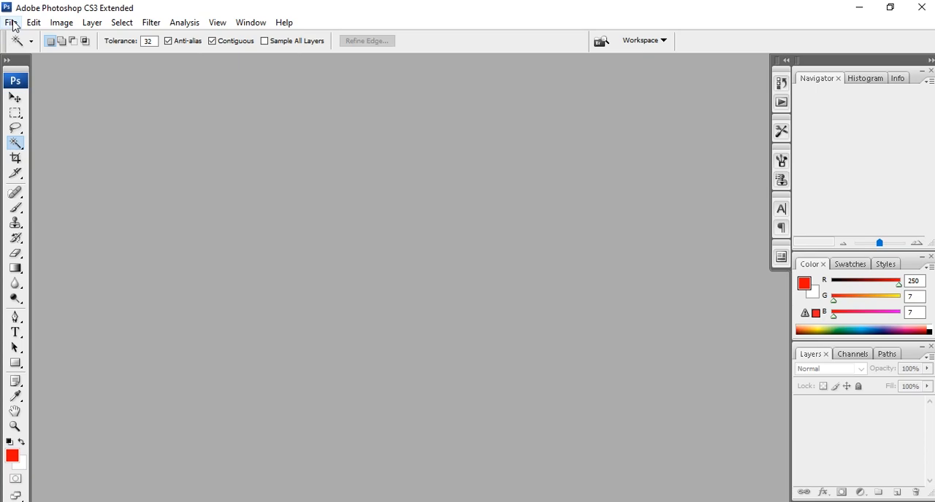
click(150, 501)
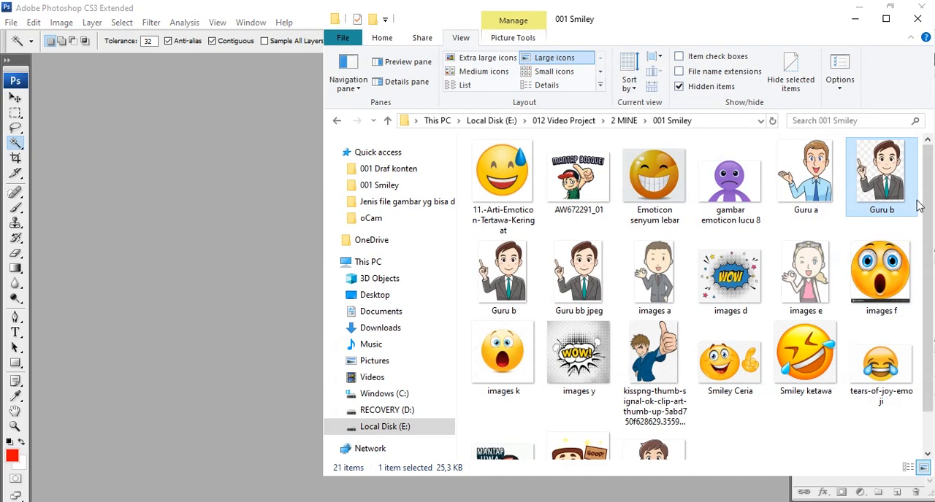
right_click(882, 180)
mouse_move(873, 275)
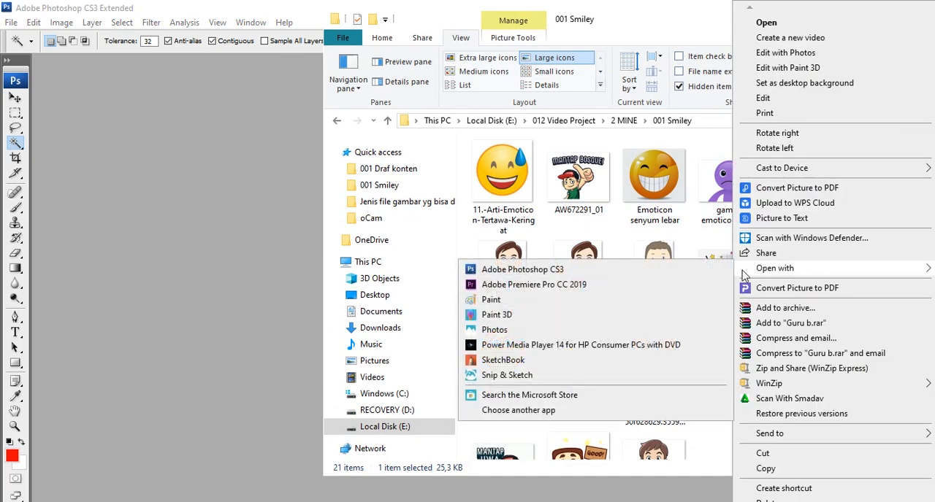
click(692, 272)
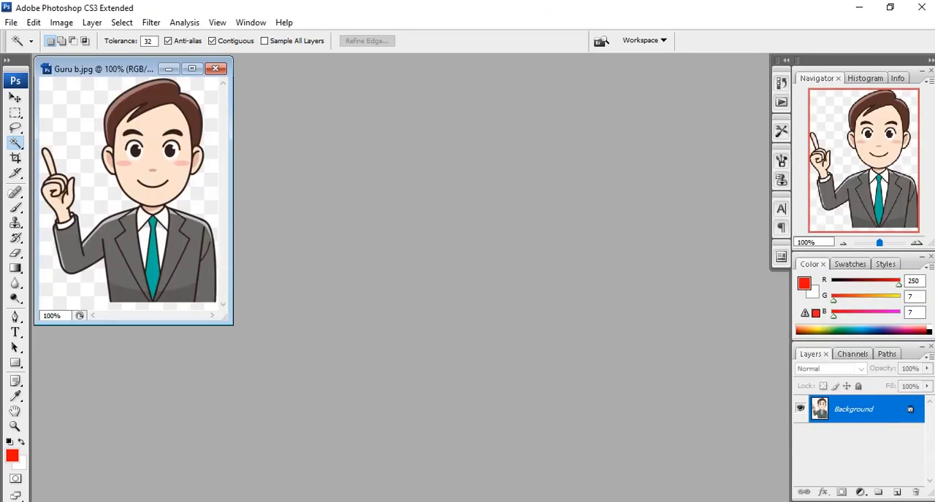
drag(132, 73, 190, 104)
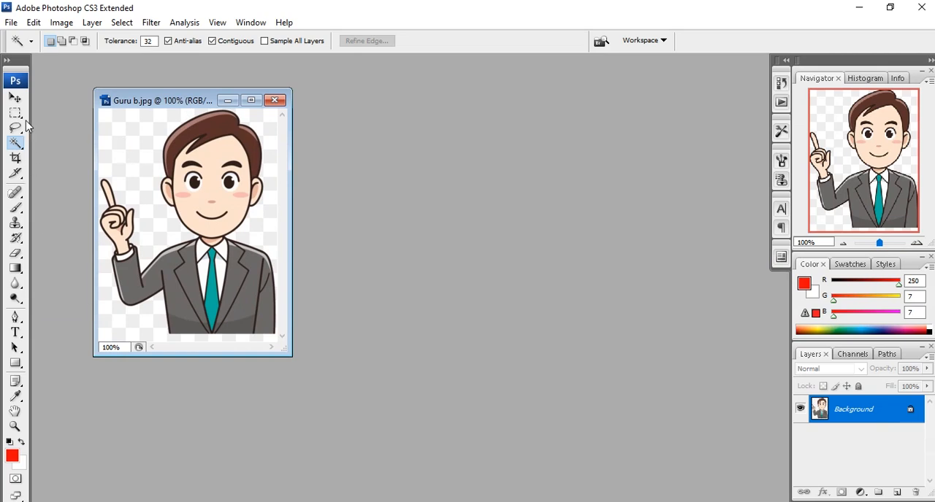
- Select the checkered background around the man with the Magic Wand at tolerance 32, delete it and deselect
click(15, 98)
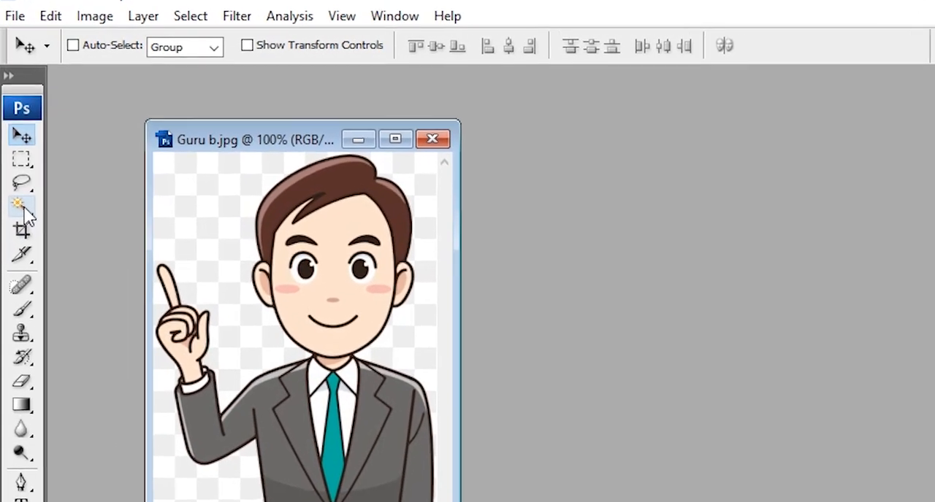
click(14, 143)
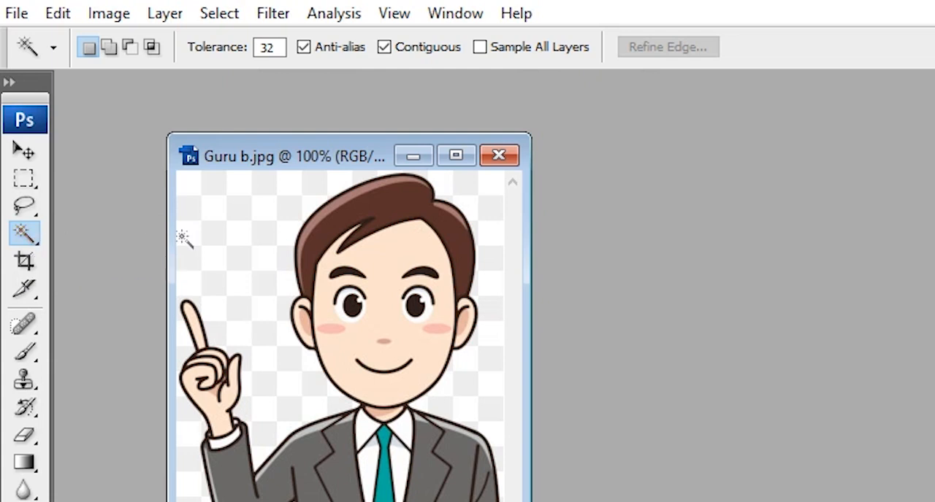
click(260, 246)
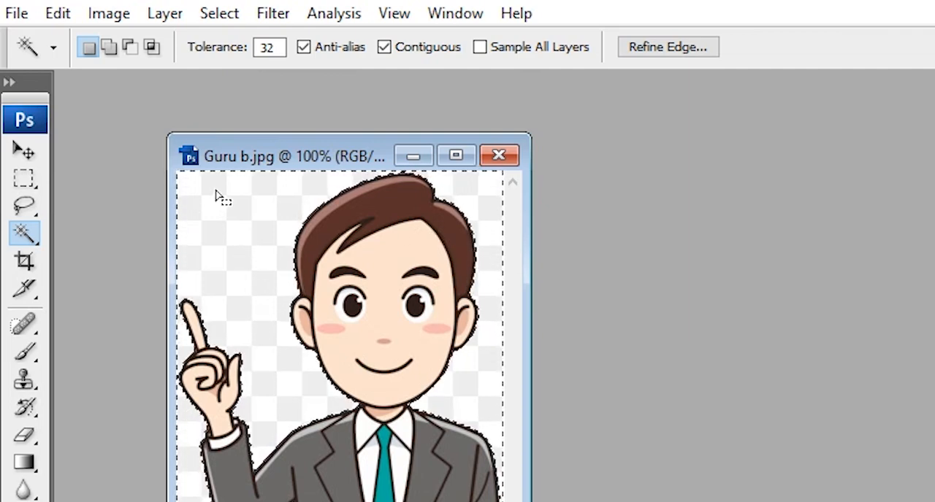
key(Delete)
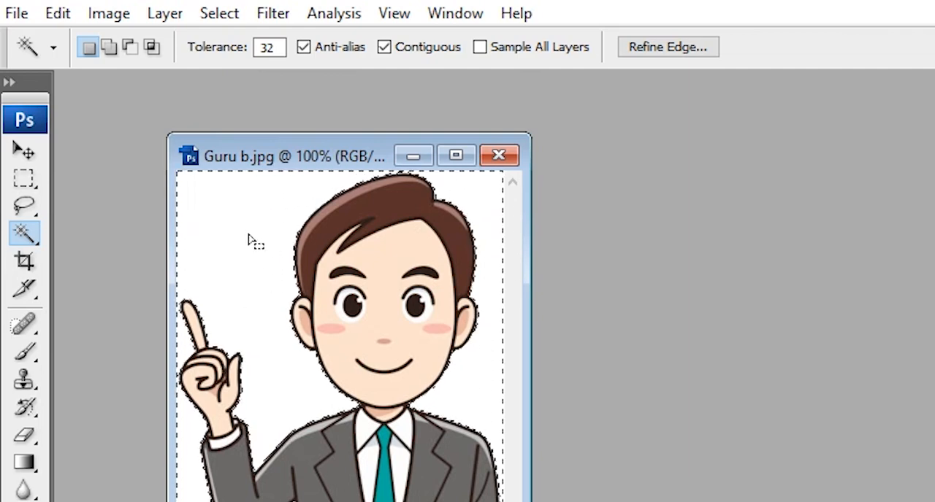
right_click(226, 228)
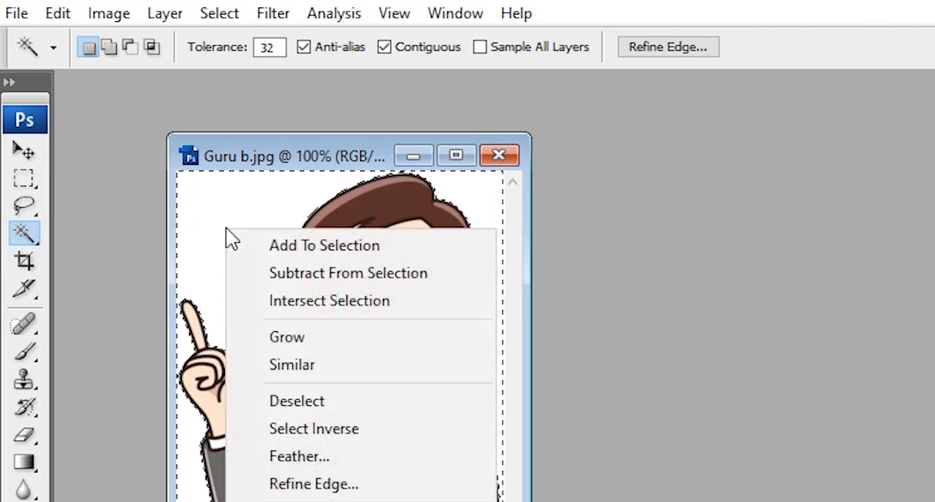
click(303, 402)
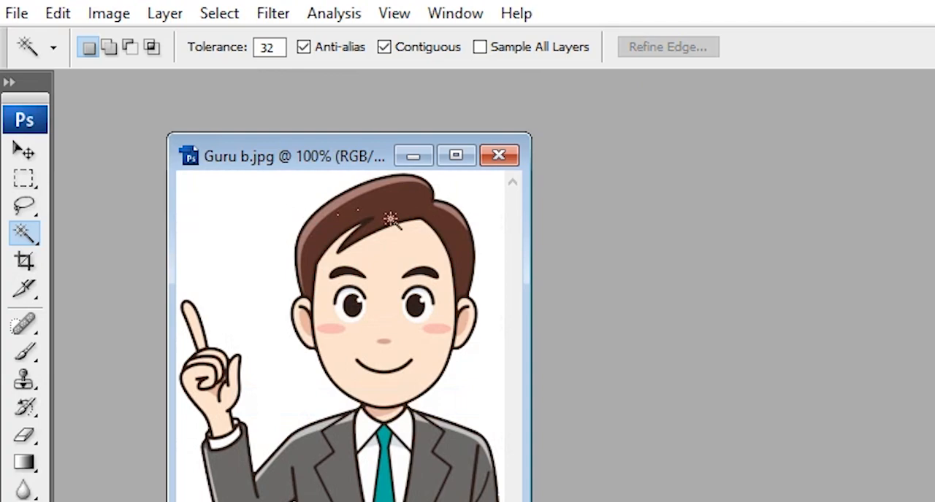
click(15, 99)
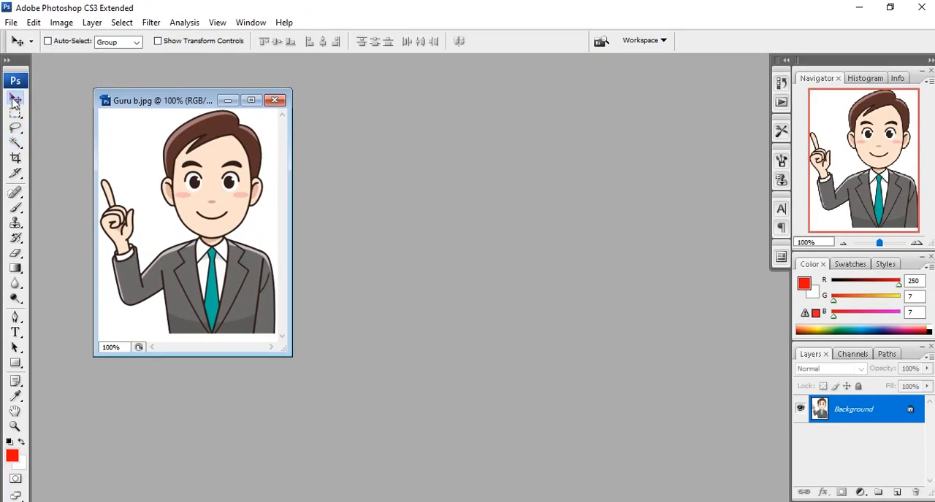
- Switch from Premiere Pro back to Photoshop and reposition the Guru b.jpg image window
drag(156, 105, 123, 109)
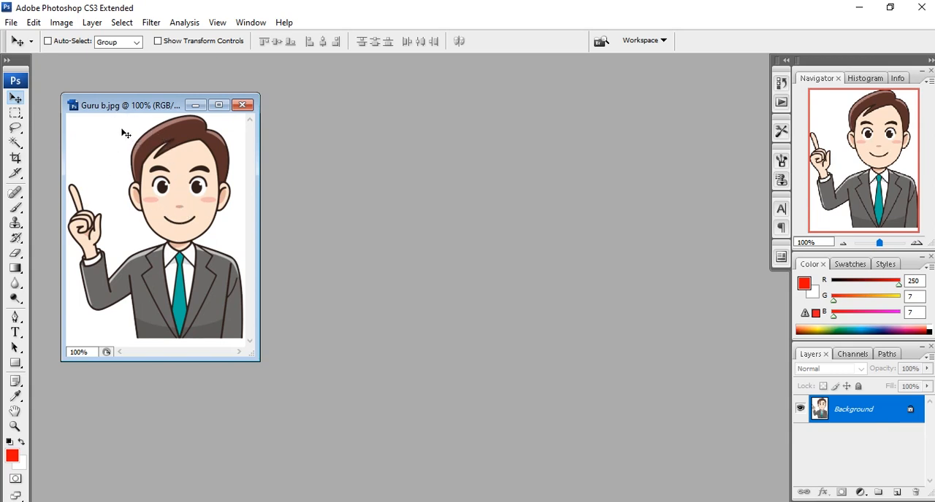
drag(114, 105, 138, 105)
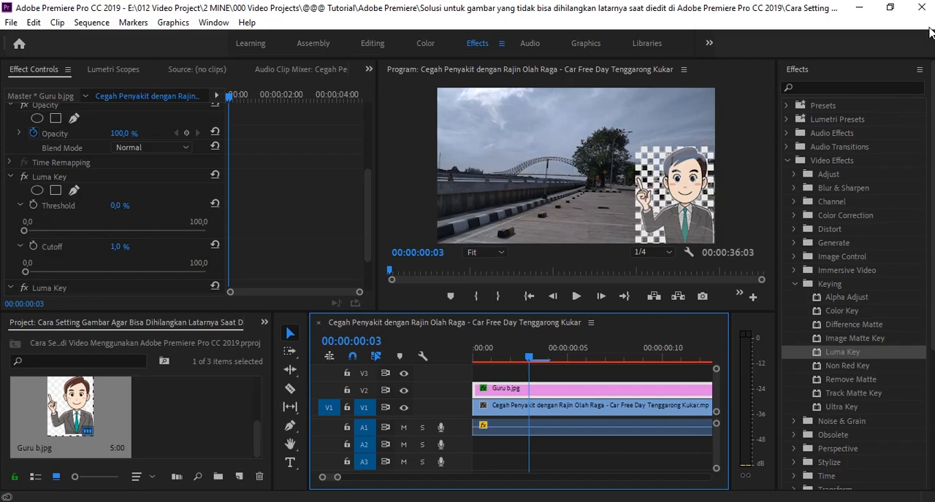
click(859, 7)
mouse_move(162, 108)
mouse_down()
mouse_move(129, 115)
mouse_move(137, 95)
mouse_move(150, 114)
mouse_up()
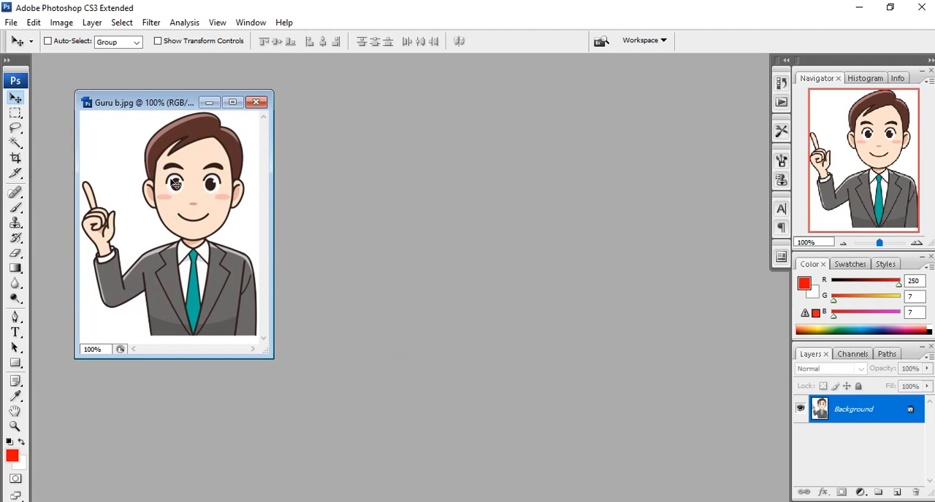
- Save the white-background image as Guru b.png in PNG format in the 001 Smiley folder, replacing the existing file, with Interlace set to None
drag(136, 111, 232, 119)
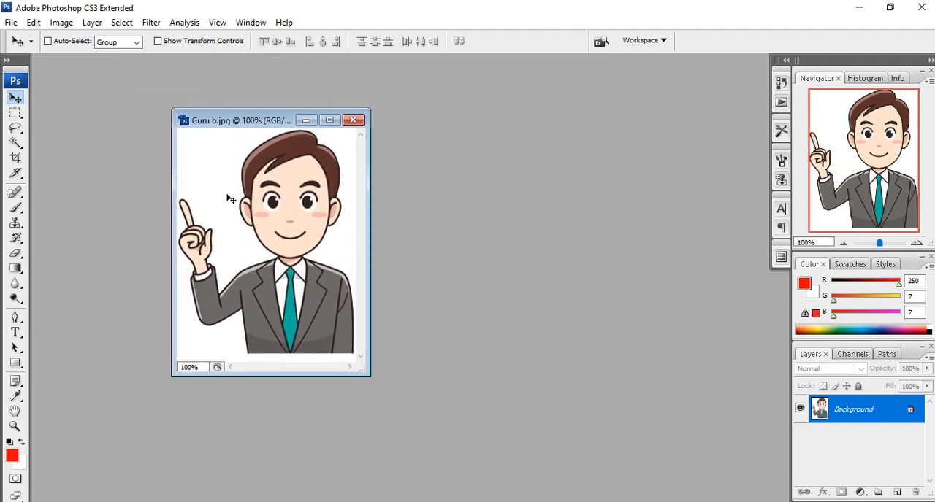
click(11, 22)
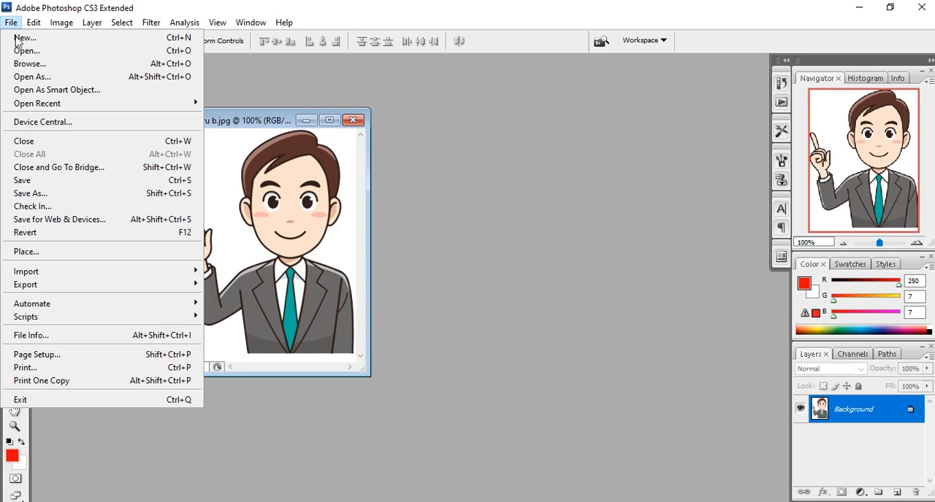
click(47, 193)
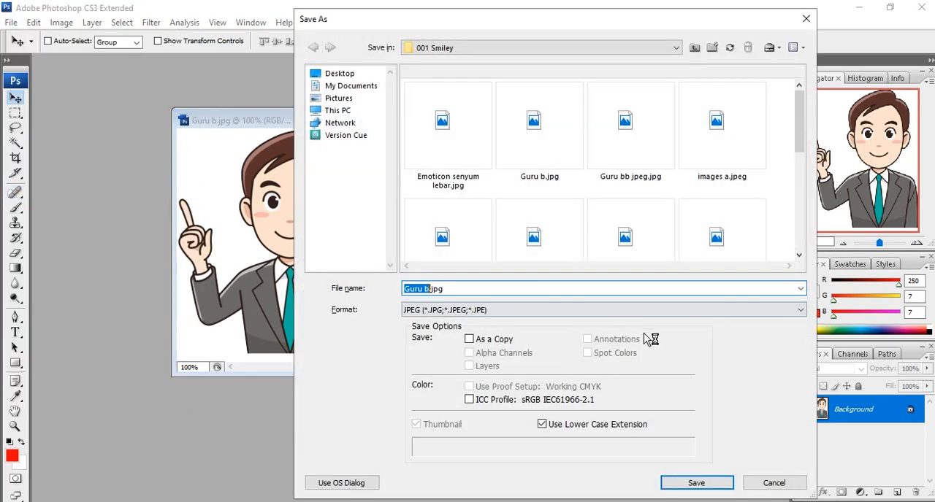
click(800, 309)
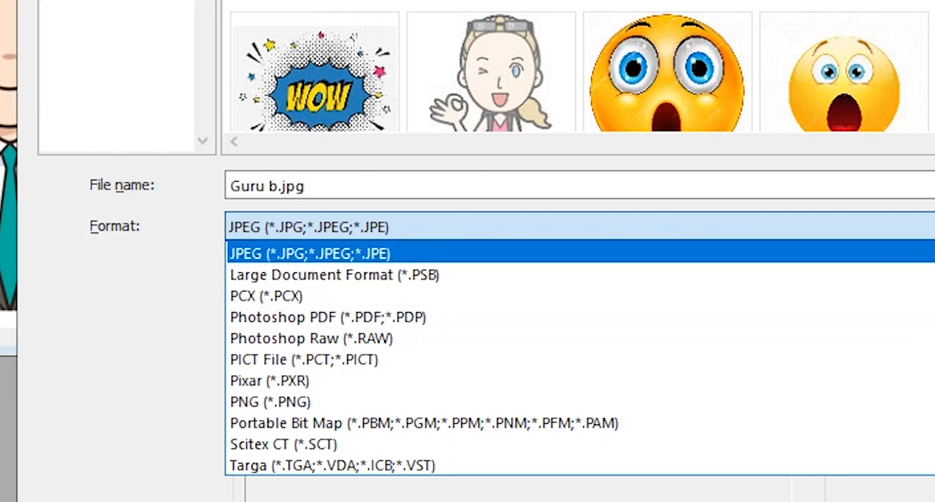
click(840, 292)
click(906, 226)
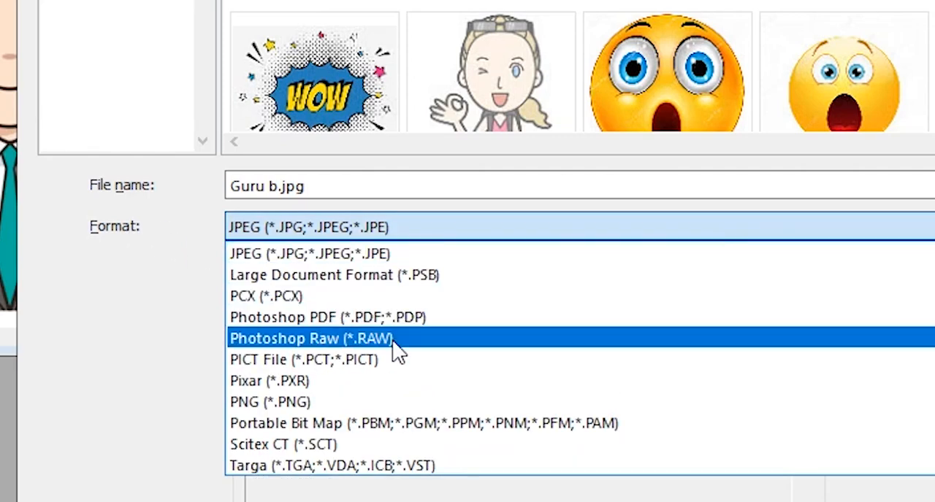
click(360, 403)
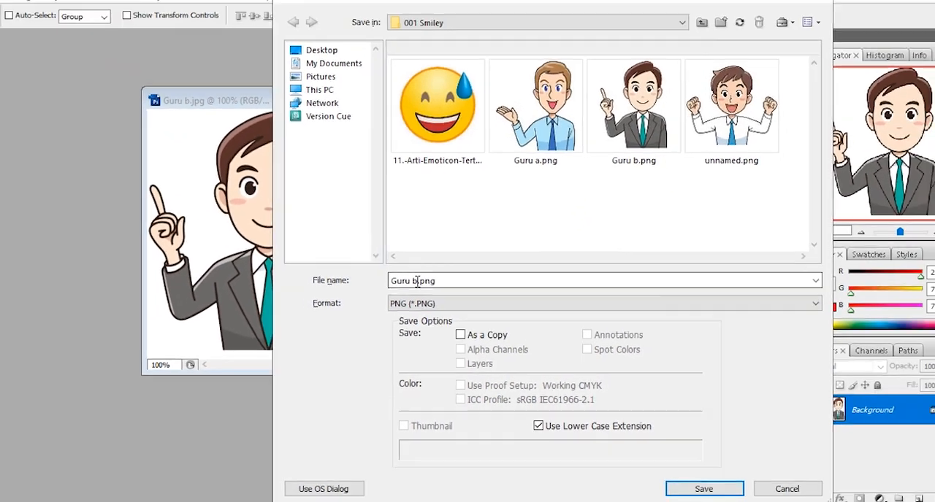
click(327, 222)
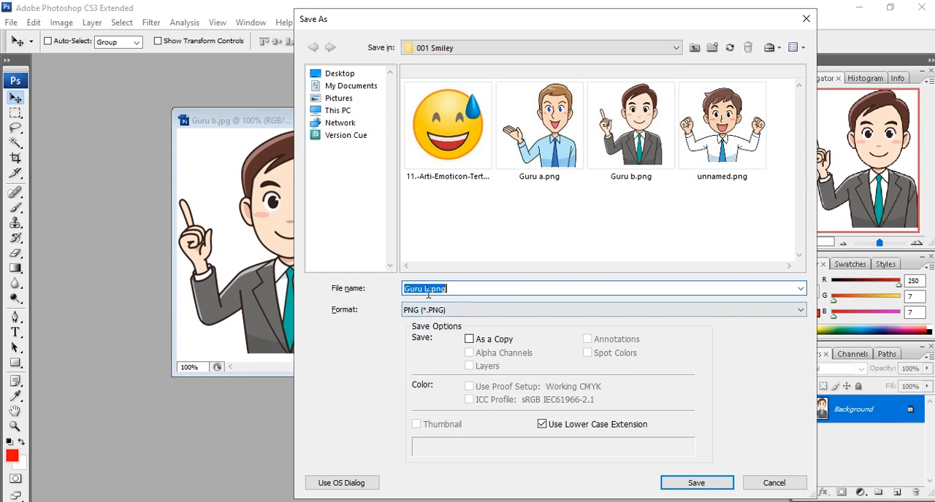
click(425, 290)
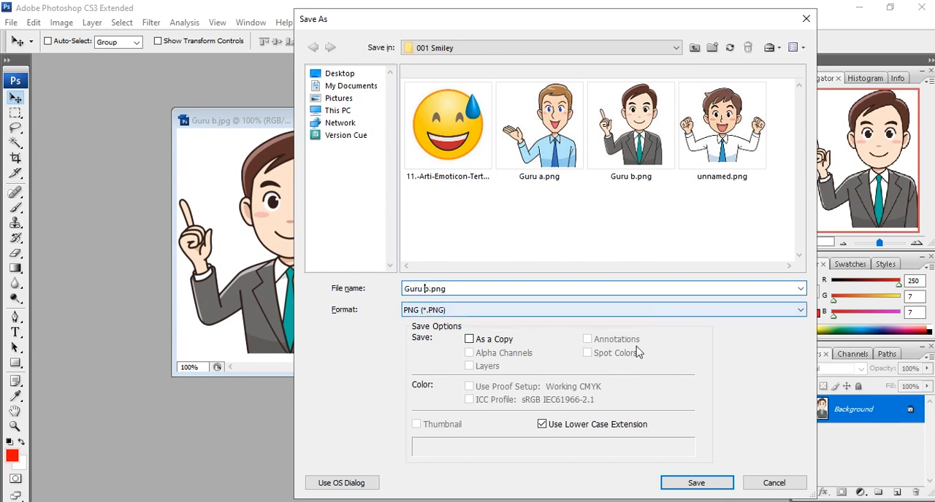
click(696, 484)
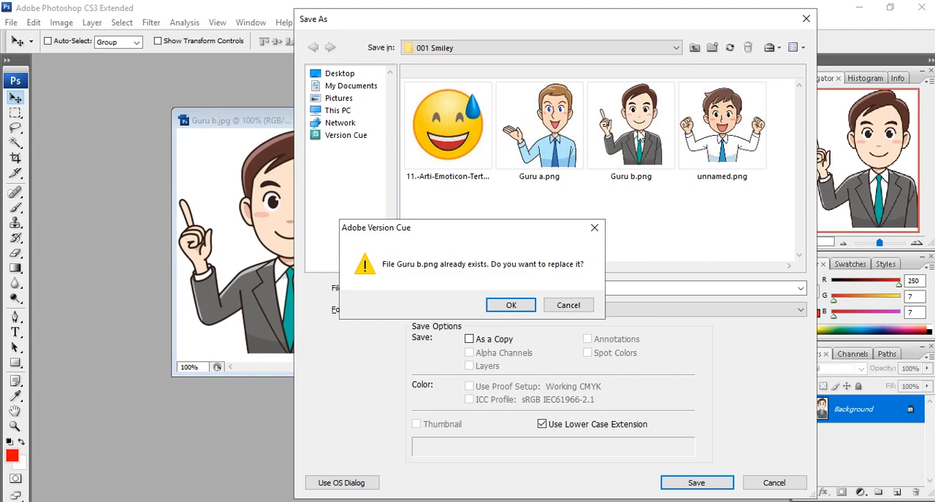
click(523, 306)
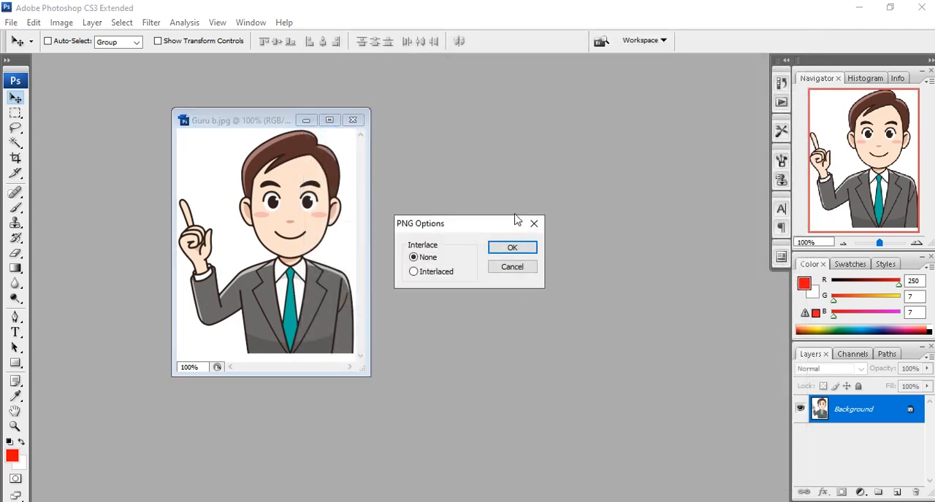
click(512, 249)
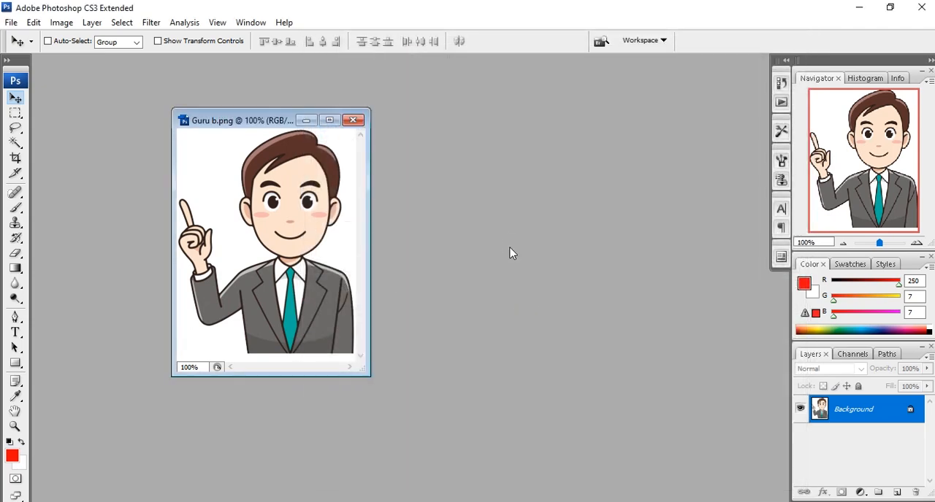
- Close the image, switch from Photoshop to Premiere Pro and import the Guru b PNG from the 001 Smiley folder
click(358, 121)
click(860, 8)
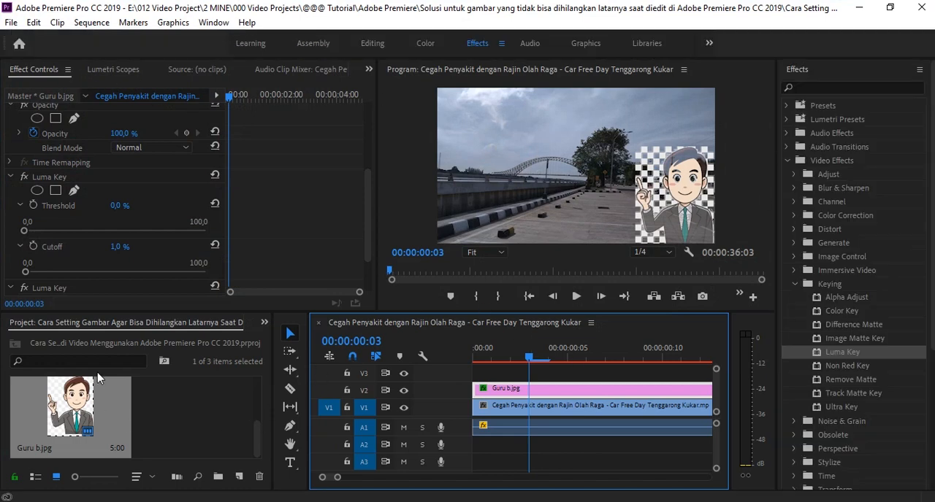
click(11, 22)
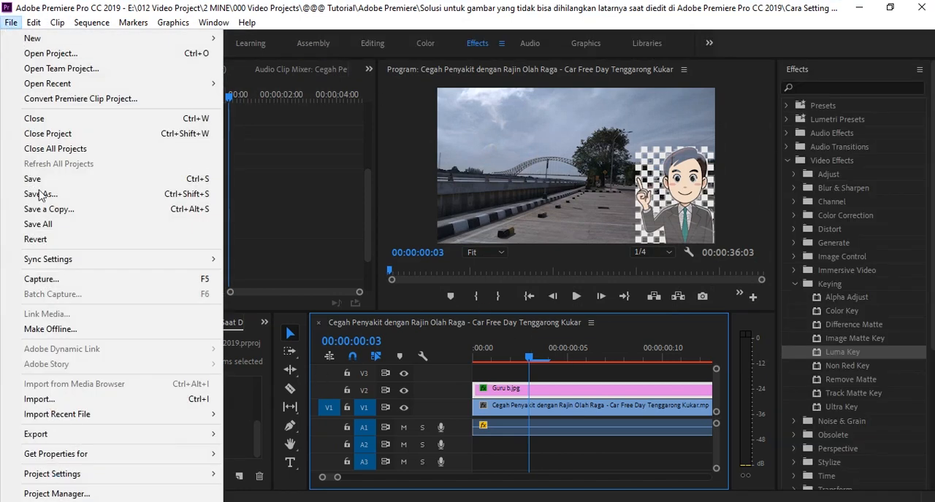
click(41, 400)
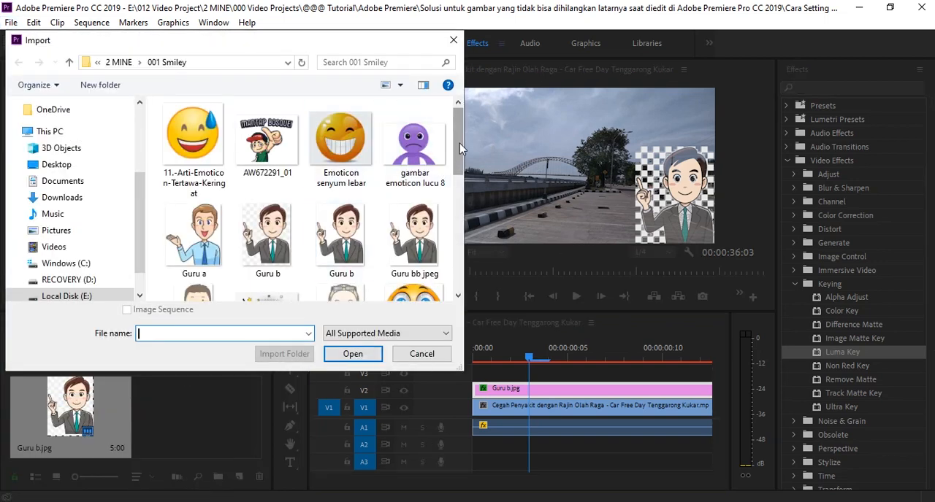
scroll(460, 143, down, 3)
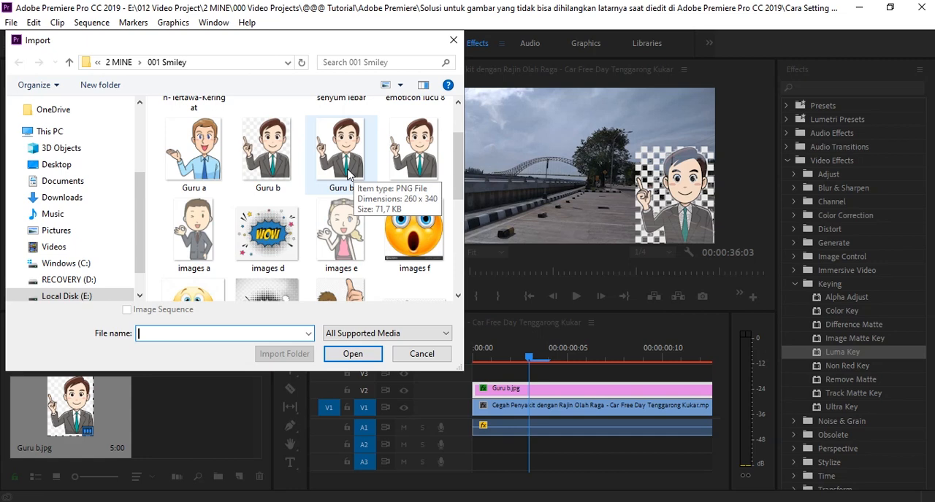
click(345, 150)
click(354, 354)
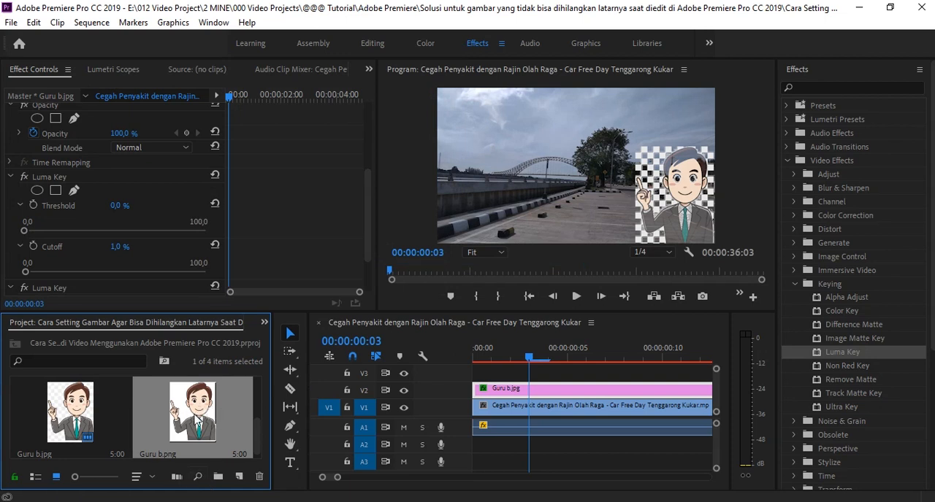
- Place Guru b.png at the start of track V3 above Guru b.jpg and apply the Luma Key effect to it
drag(197, 422, 480, 377)
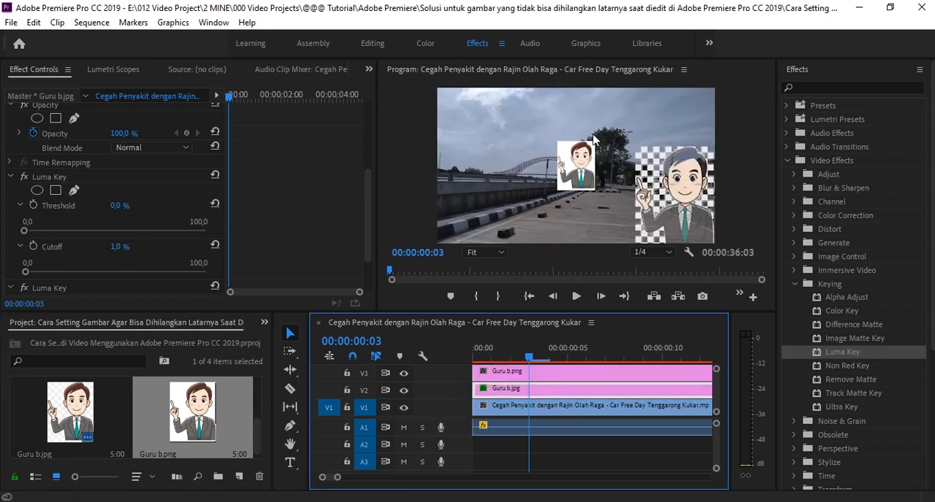
click(542, 374)
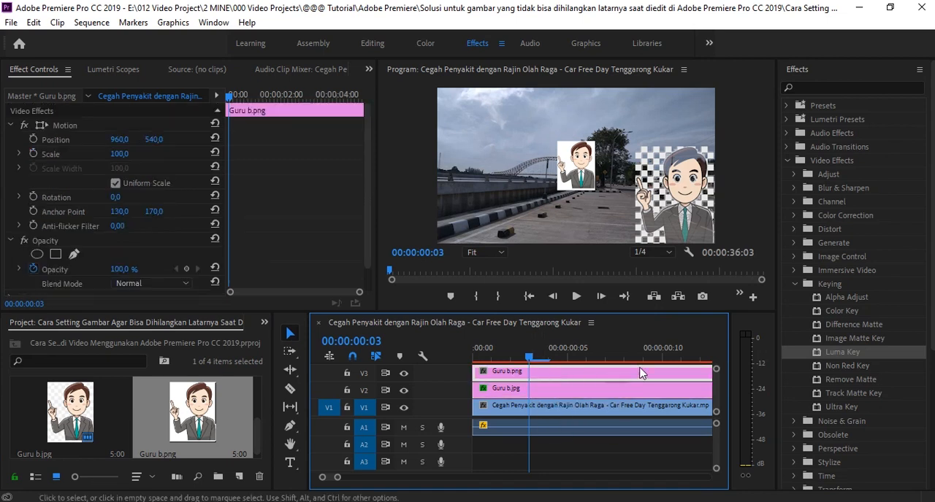
click(845, 354)
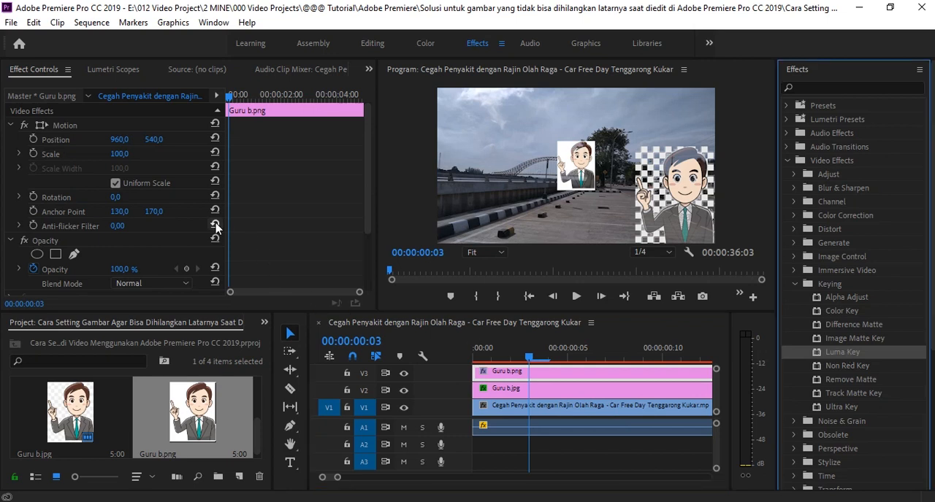
- Expand the Threshold and Cutoff controls of the Guru b.png clip's Luma Key and set Threshold to 0%
drag(370, 185, 373, 228)
scroll(192, 273, down, 2)
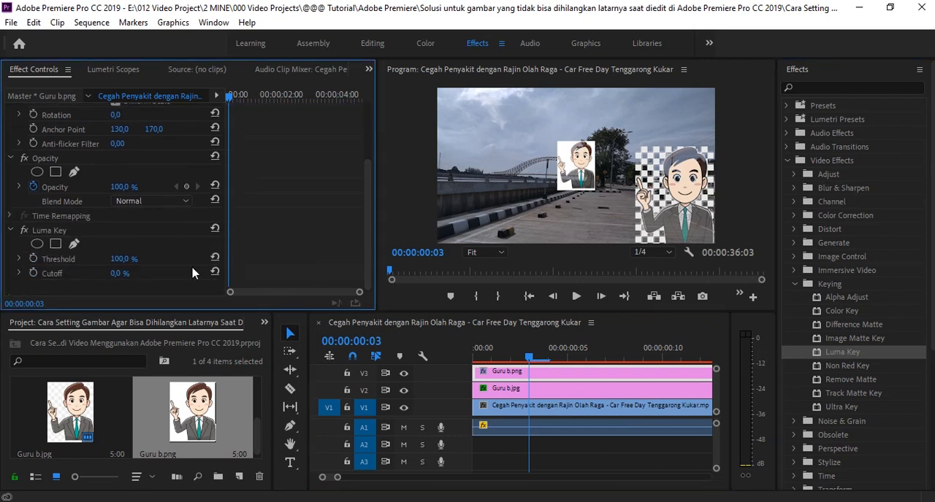
click(19, 260)
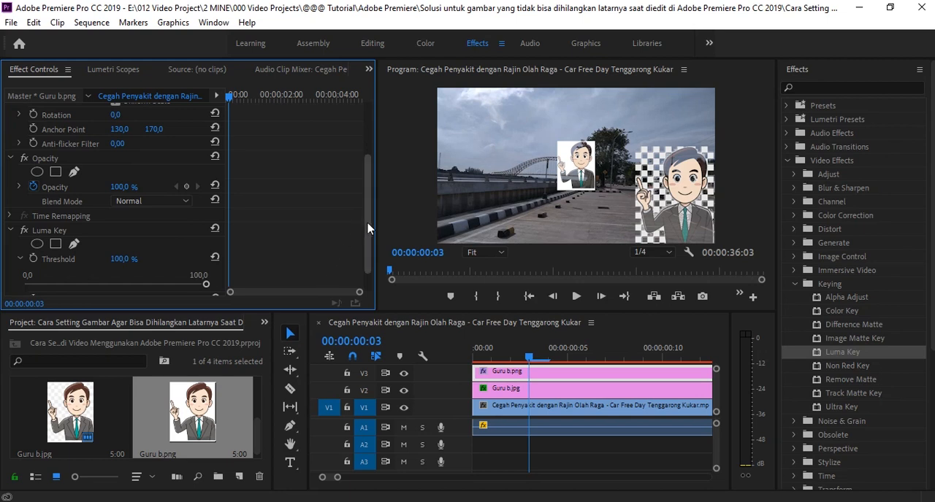
scroll(369, 226, down, 1)
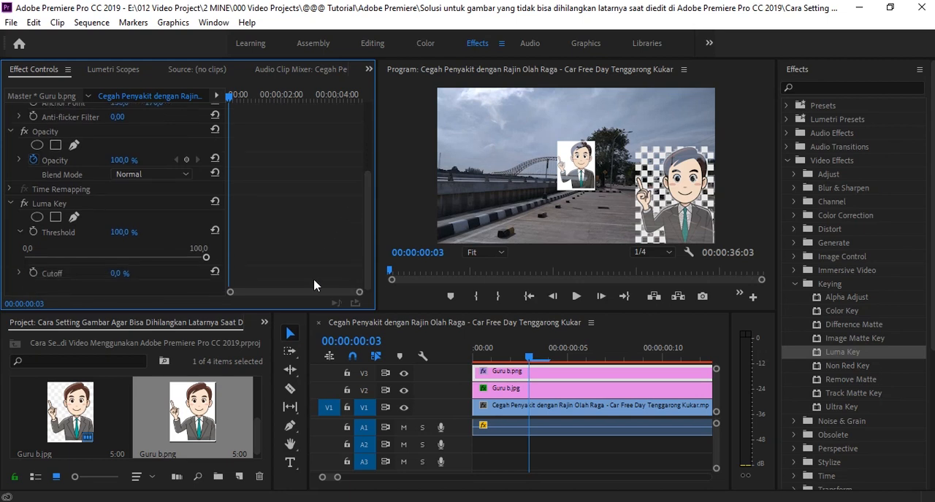
click(20, 274)
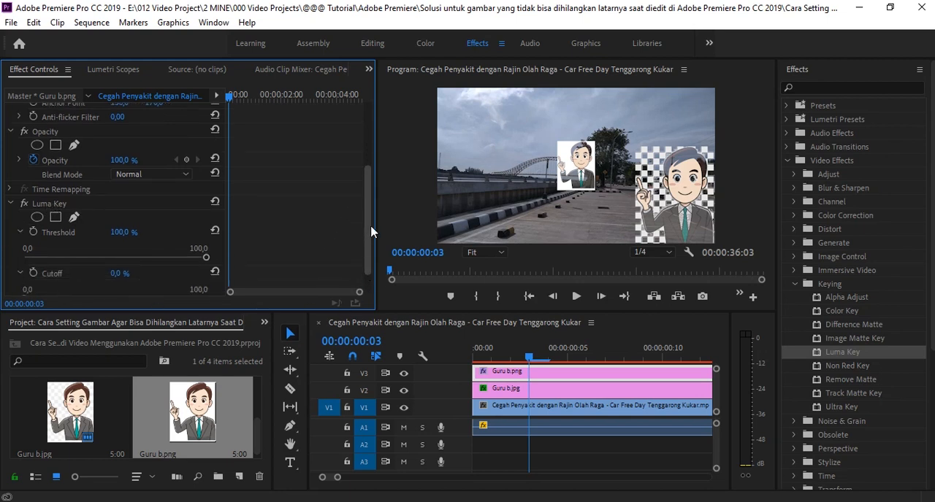
scroll(366, 242, down, 1)
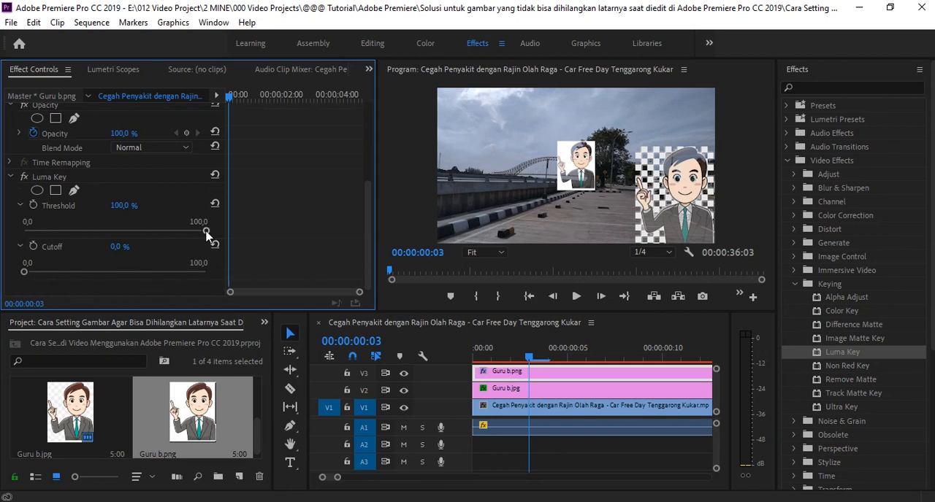
drag(207, 232, 22, 240)
- Scale the Guru b.png clip to 210 and move it to position 513, 750 in the frame
drag(368, 240, 364, 152)
drag(121, 154, 257, 144)
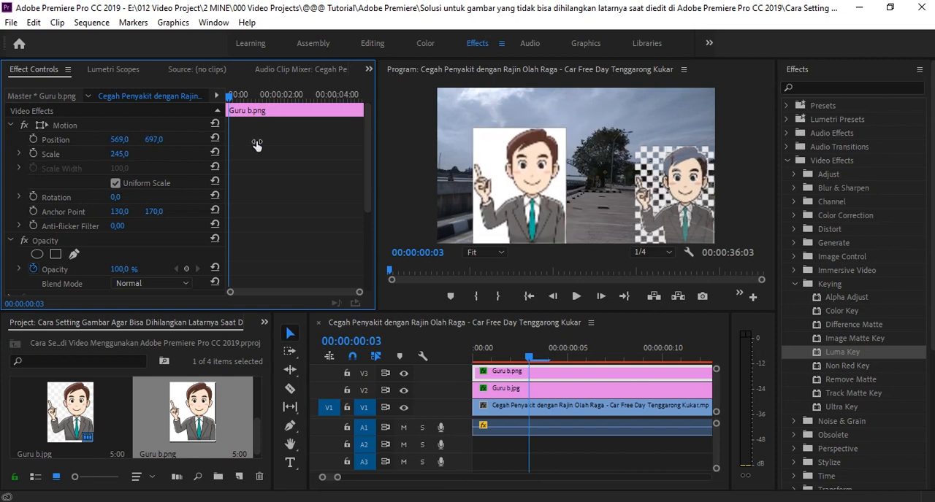
drag(106, 162, 86, 154)
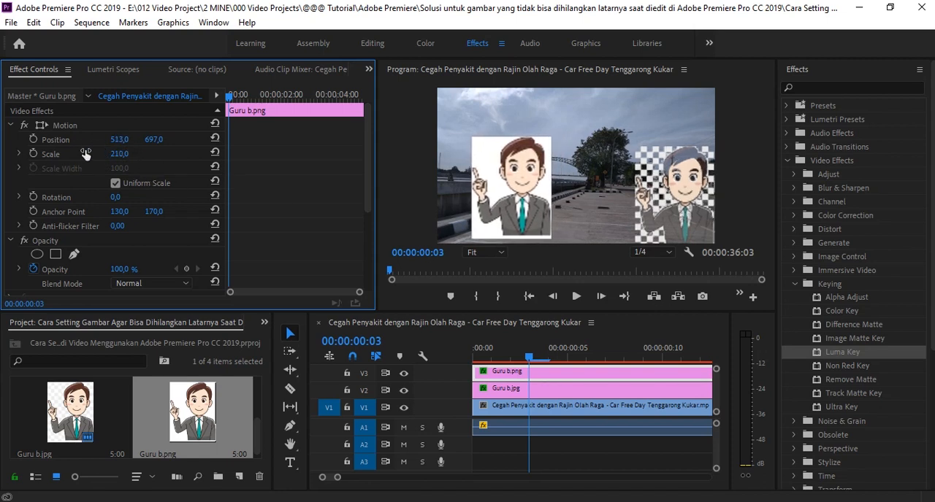
drag(160, 143, 196, 143)
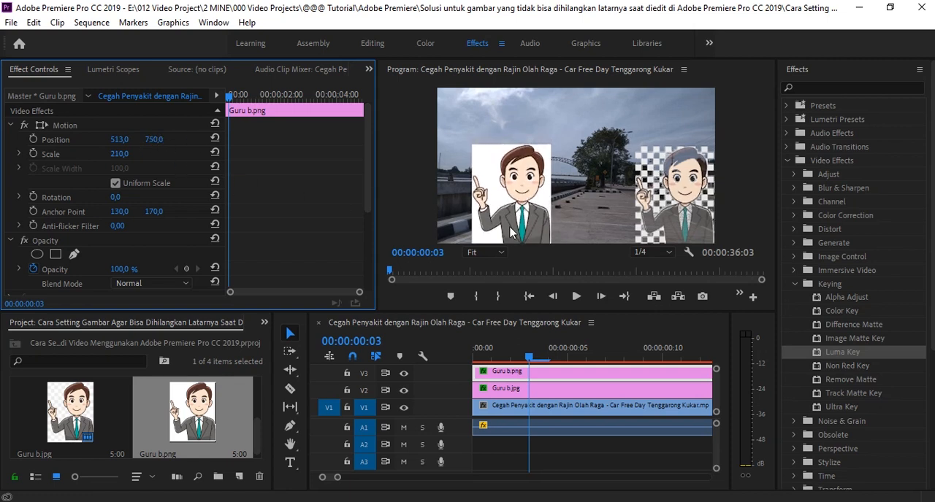
- Set the Cutoff of the Guru b.png clip's Luma Key to 1%
drag(368, 191, 374, 294)
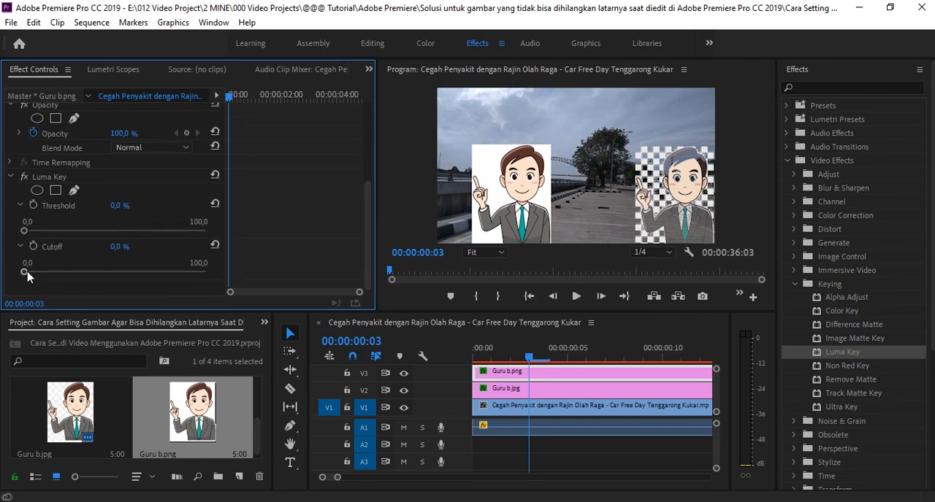
click(119, 248)
text(1)
key(Return)
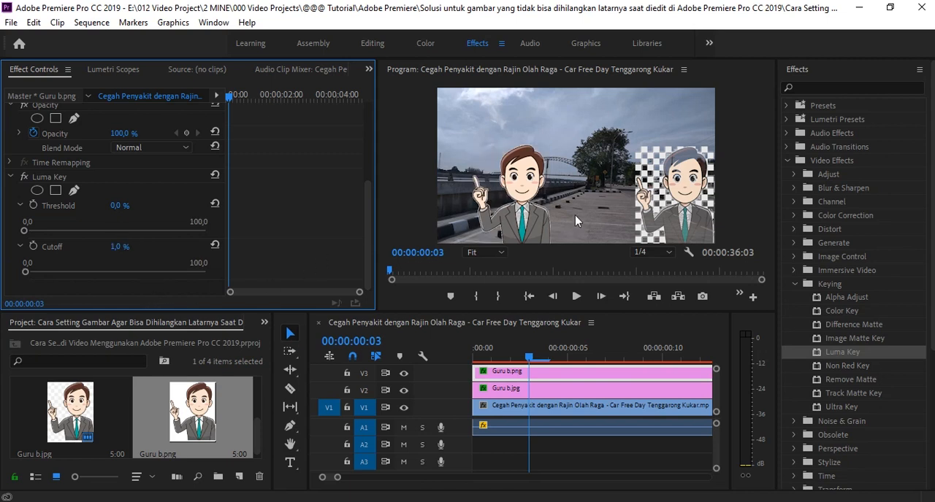